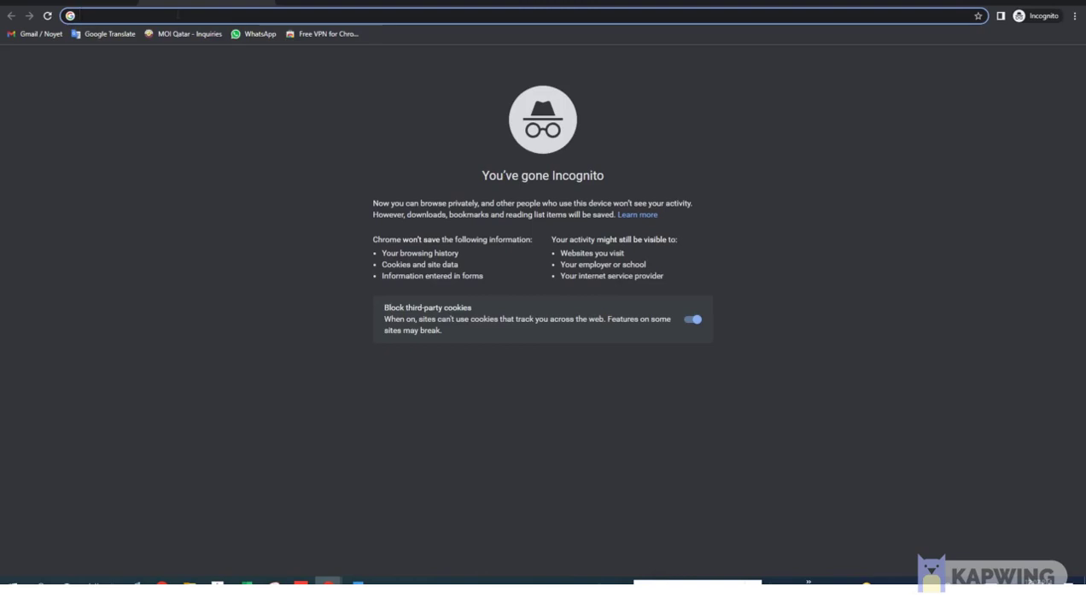
# Search 'google account', open the Create a Google Account help article, and choose the business account option
pyautogui.write('g')
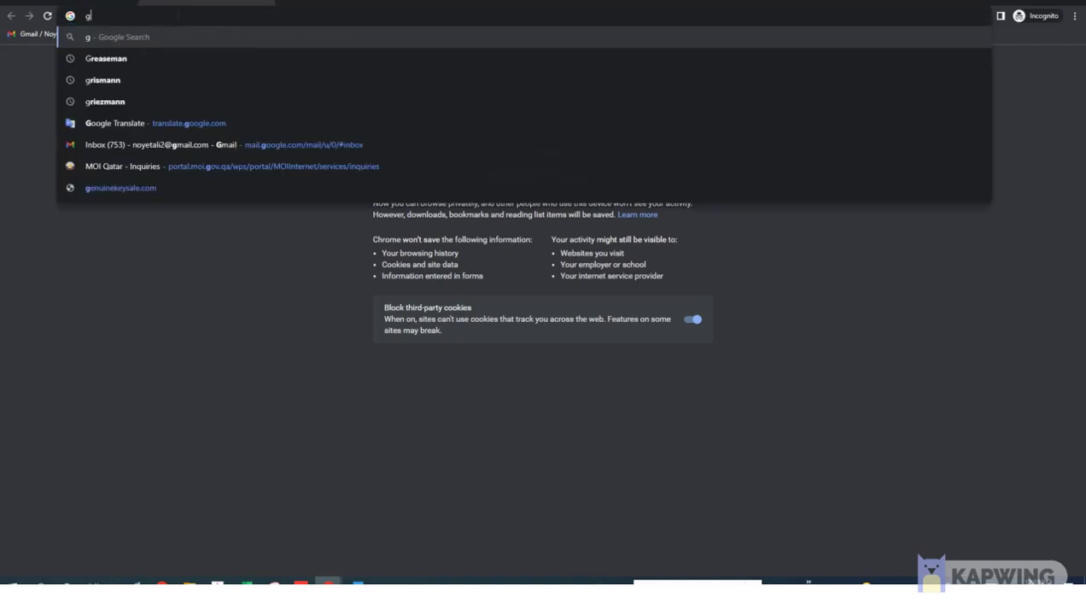
pyautogui.write('oo')
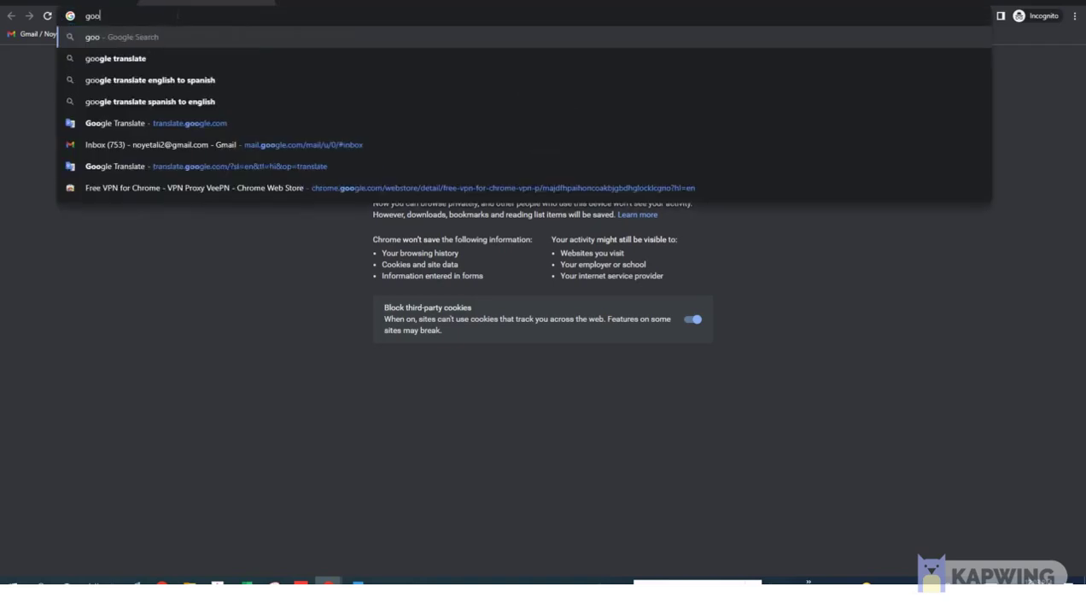
pyautogui.write('gle accout')
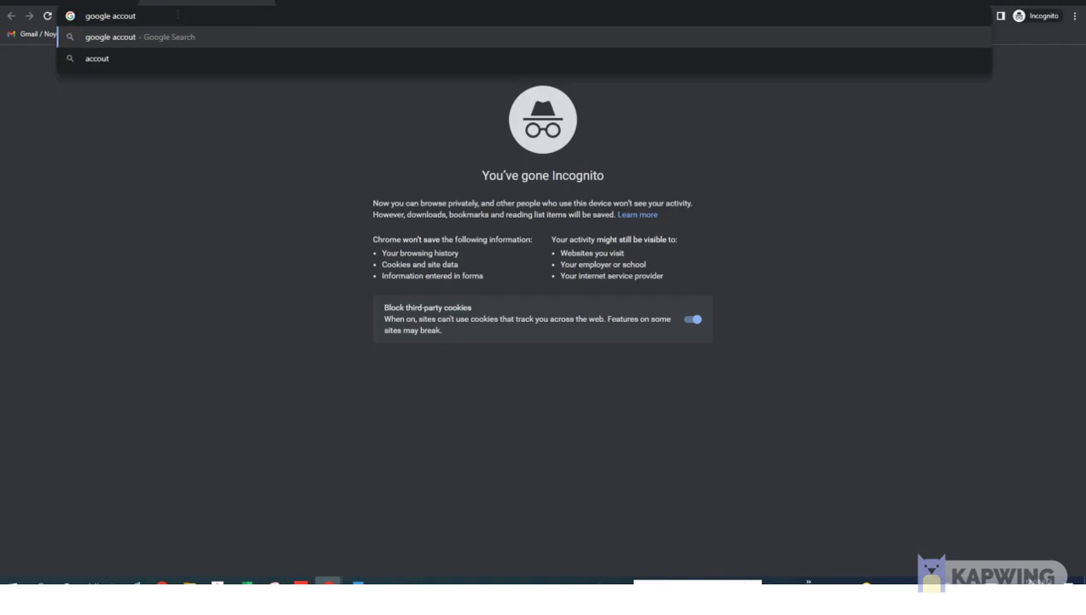
pyautogui.press('Return')
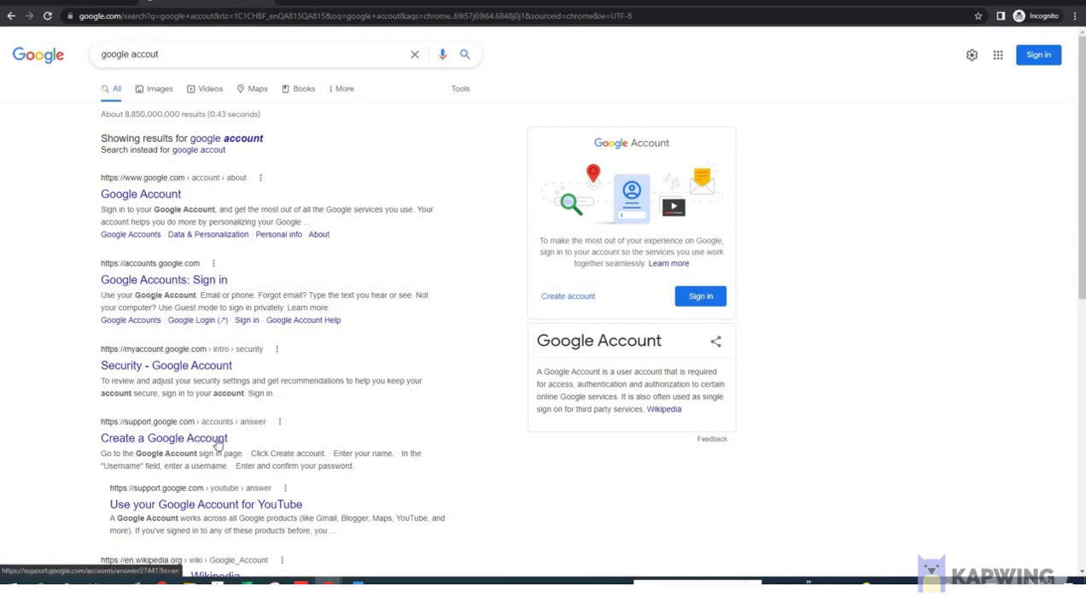
pyautogui.click(175, 438)
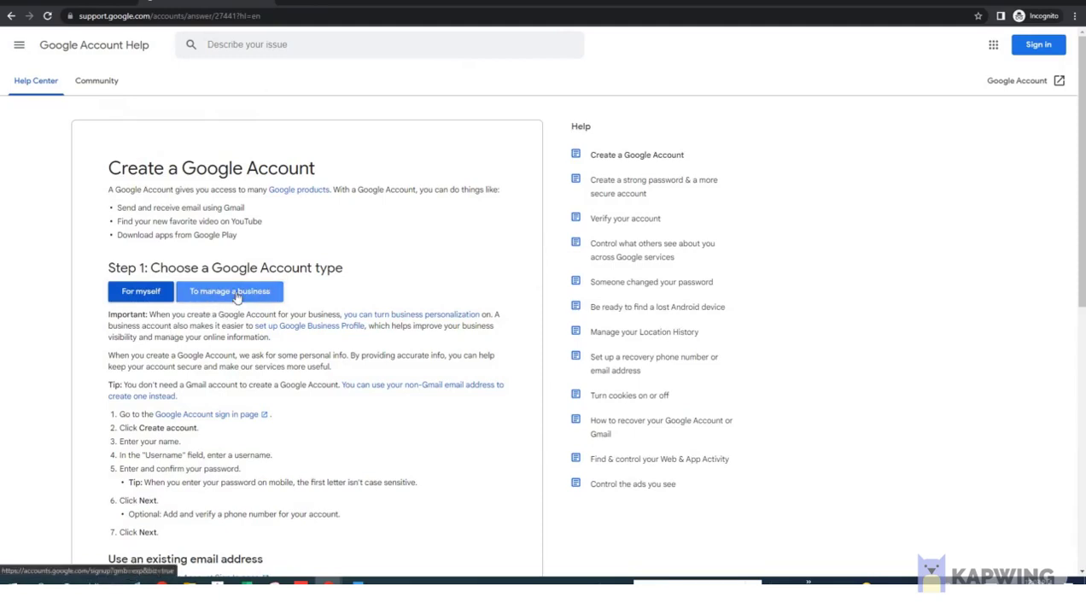
pyautogui.click(146, 298)
pyautogui.click(242, 299)
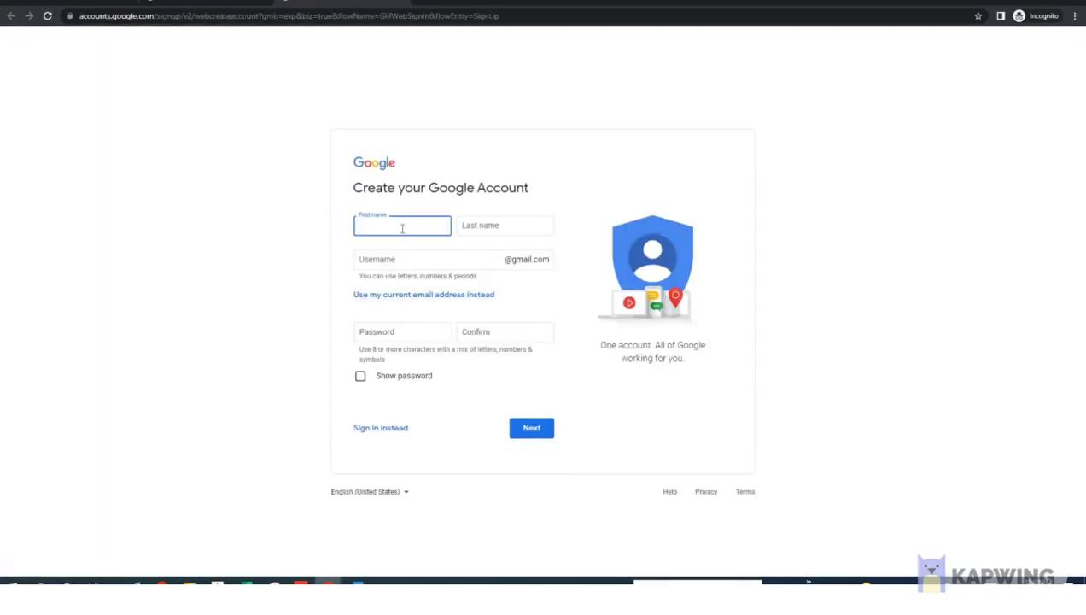
# Enter the name Smart Technology, retyping the wrongly-cased last name
pyautogui.write('Smart')
pyautogui.click(492, 222)
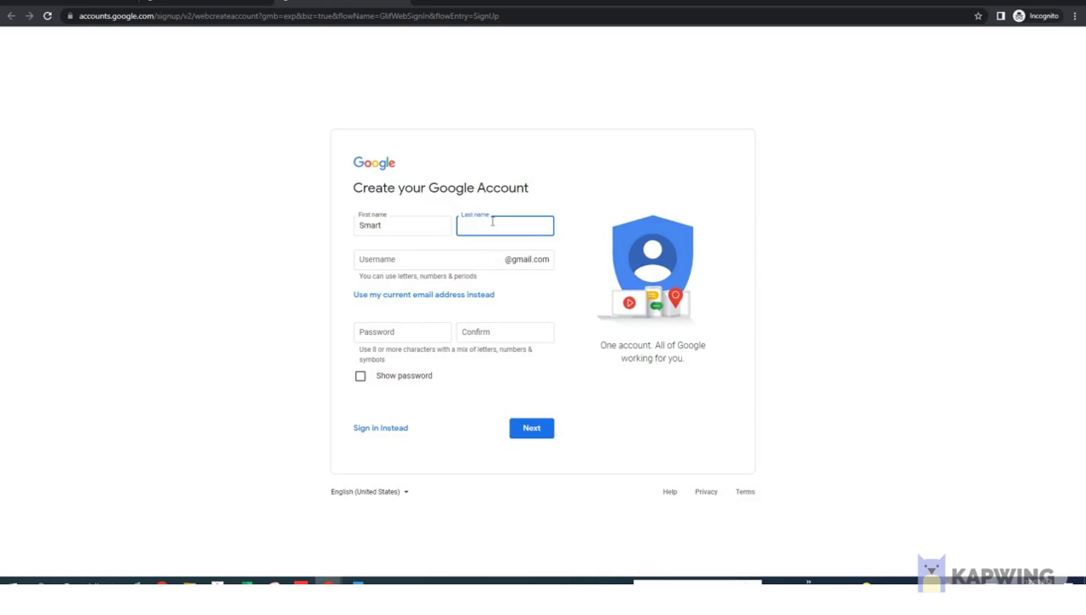
pyautogui.write('tECHNOLOGY')
pyautogui.hotkey('ctrl', 'a')
pyautogui.write('Technology')
# Pick the first suggested available username, enter and confirm the account password, and submit
pyautogui.click(386, 255)
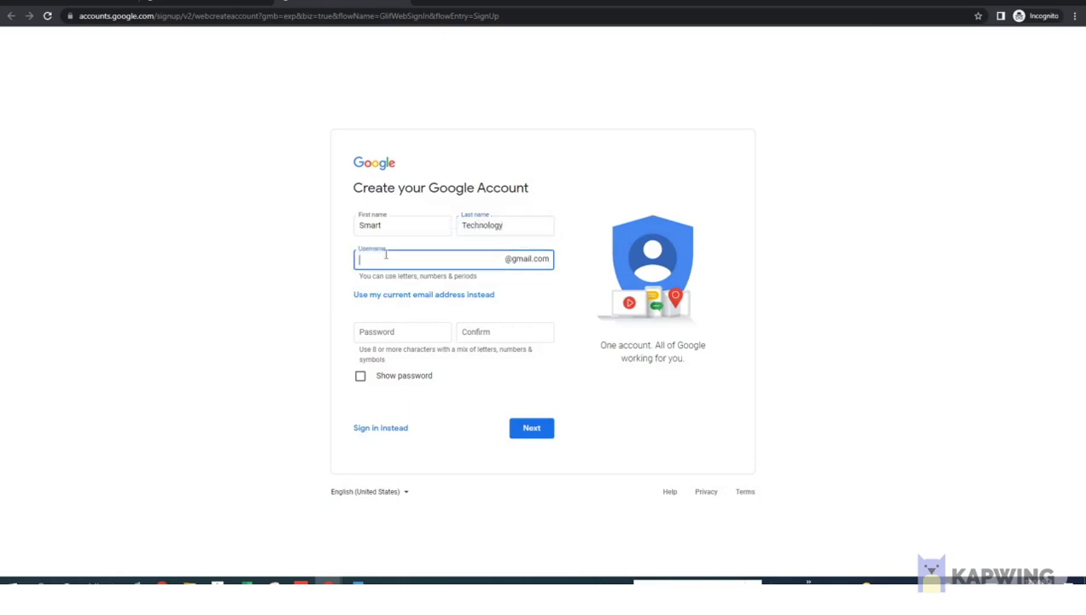
pyautogui.press('Return')
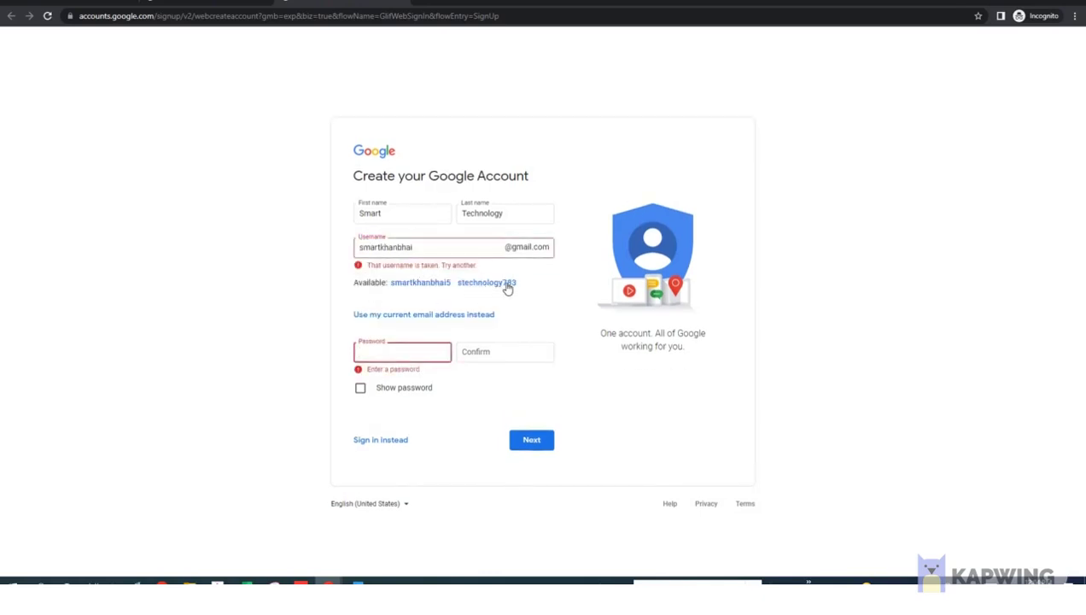
pyautogui.click(433, 285)
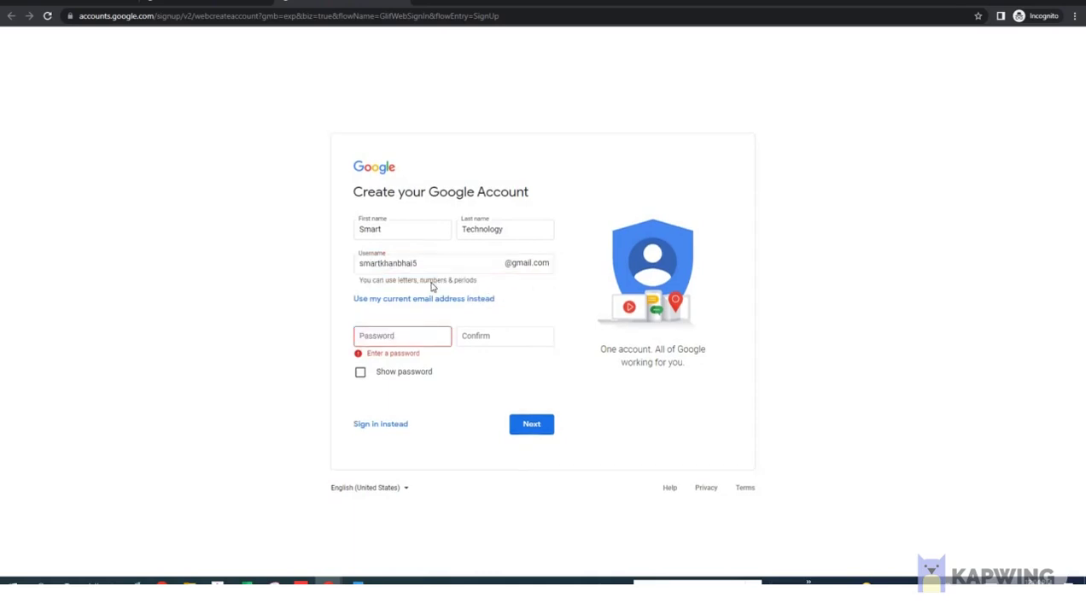
pyautogui.click(388, 341)
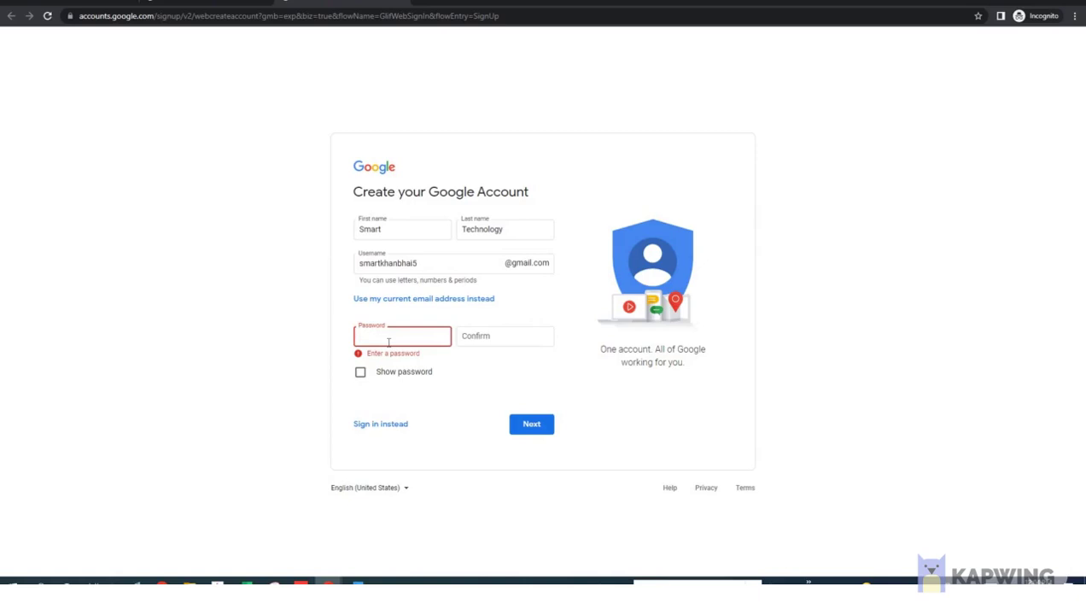
pyautogui.write('*********')
pyautogui.click(481, 333)
pyautogui.write('*********')
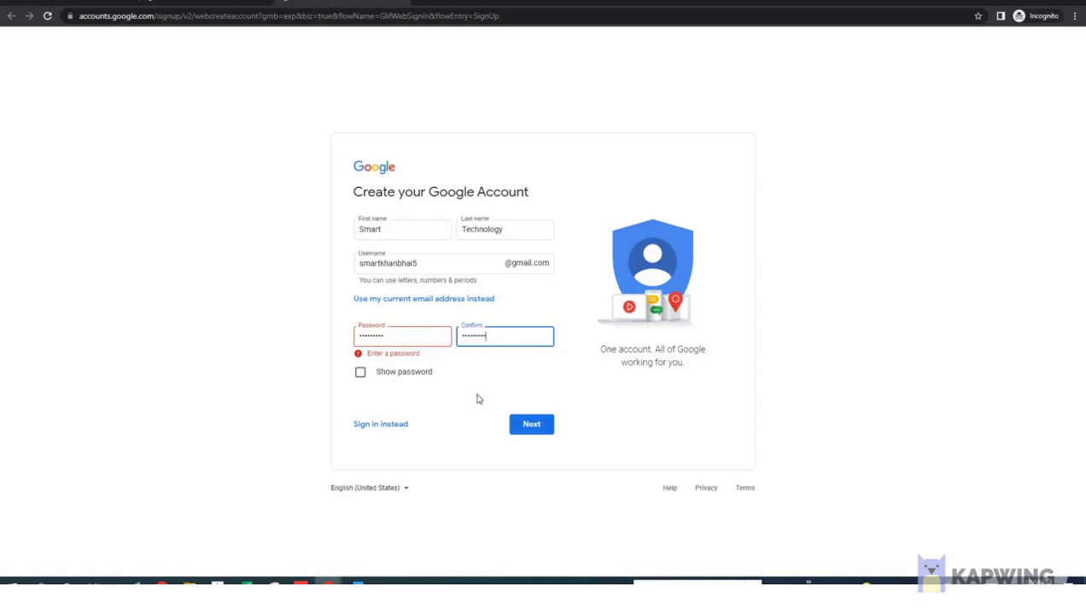
pyautogui.click(525, 427)
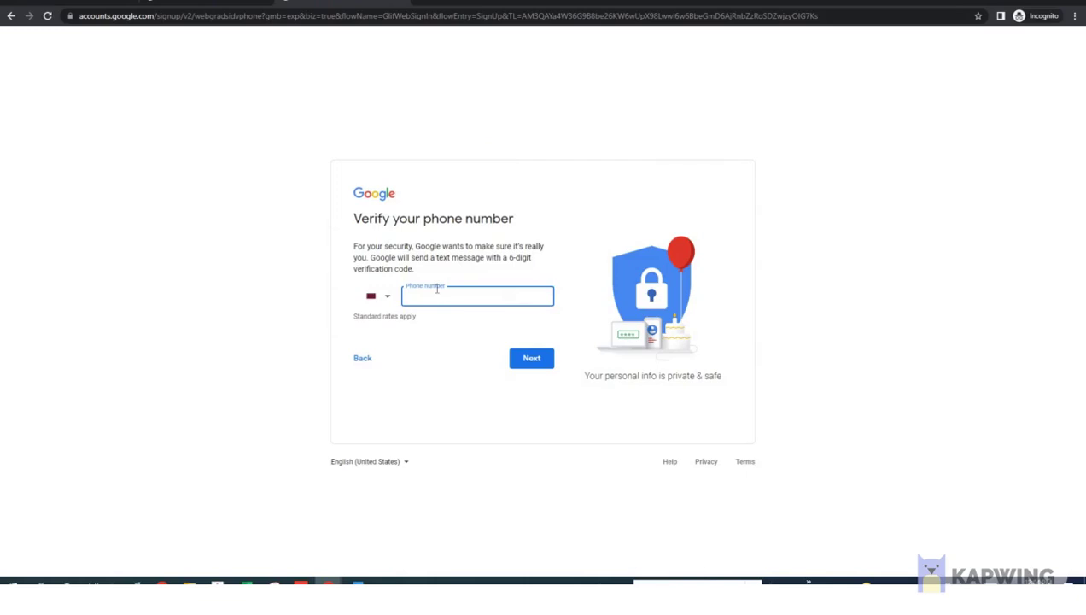
# Submit a phone number, then replace the rejected number with another one and resubmit
pyautogui.write('77250627')
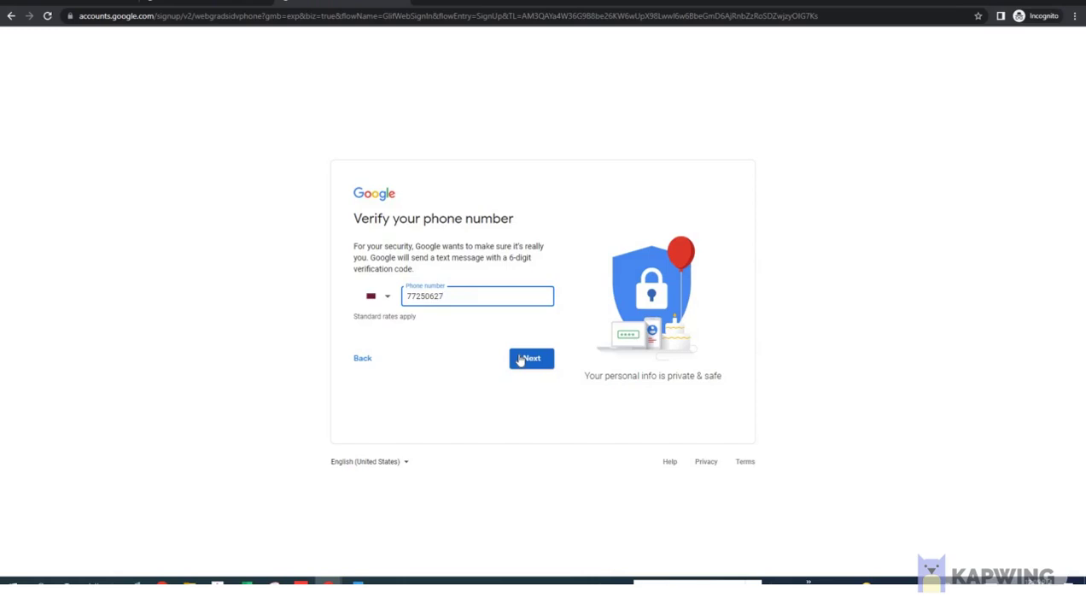
pyautogui.click(529, 358)
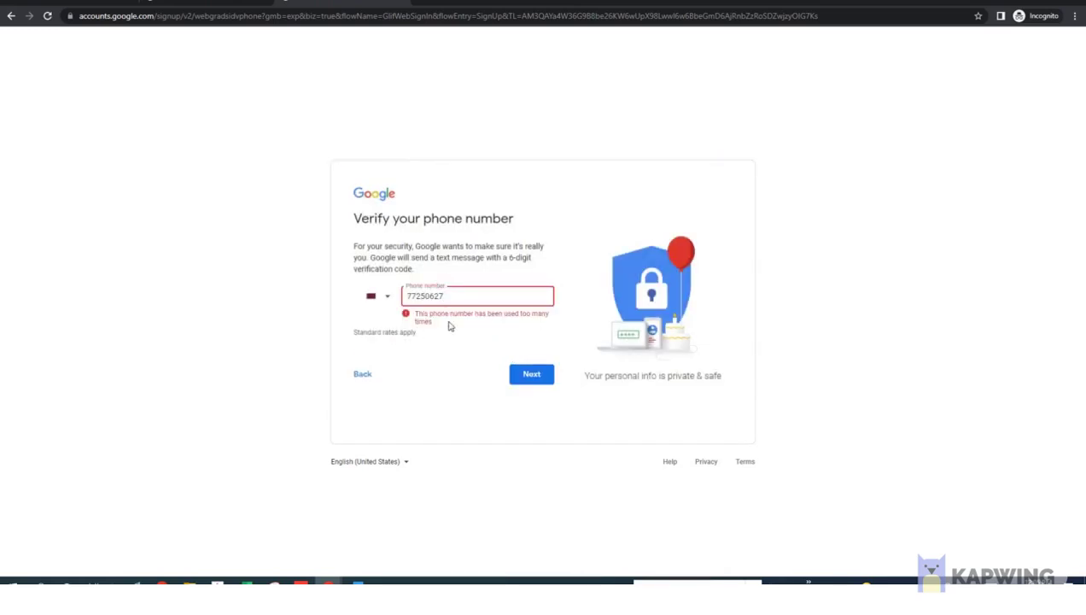
pyautogui.click(469, 292)
pyautogui.hotkey('ctrl', 'a')
pyautogui.write('50255827')
pyautogui.click(530, 374)
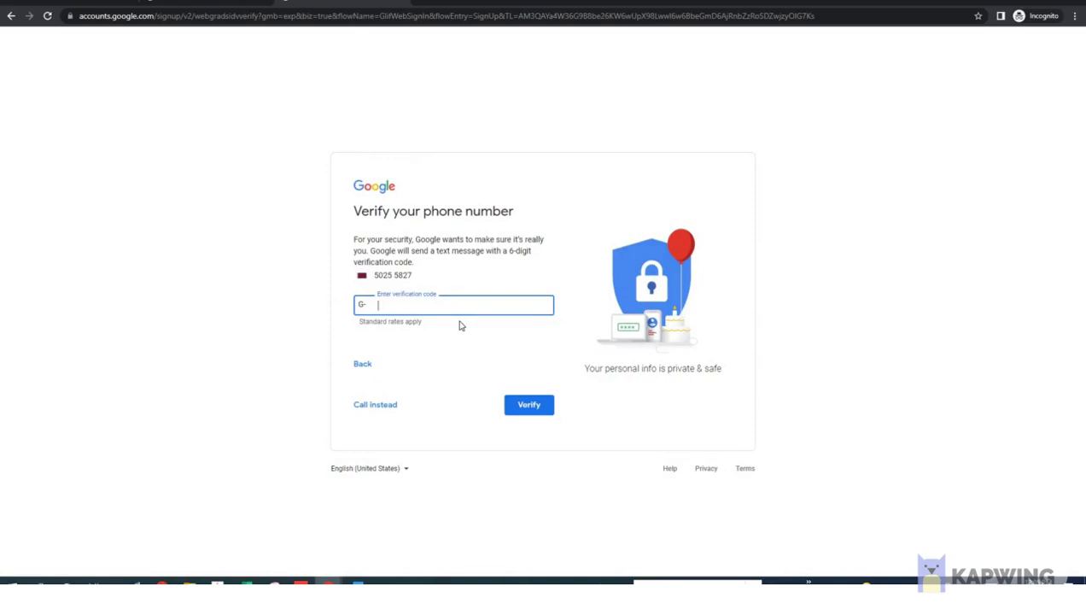
# Enter the texted six-digit verification code, correct the wrong digit, and resubmit it
pyautogui.click(378, 304)
pyautogui.click(529, 405)
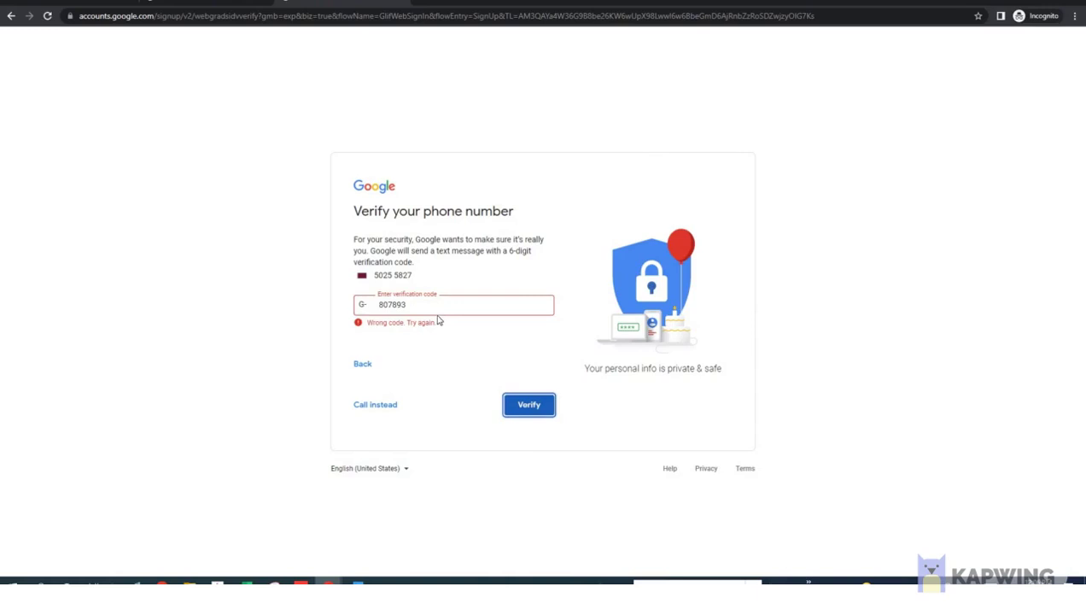
pyautogui.moveTo(413, 304); pyautogui.dragTo(401, 304)
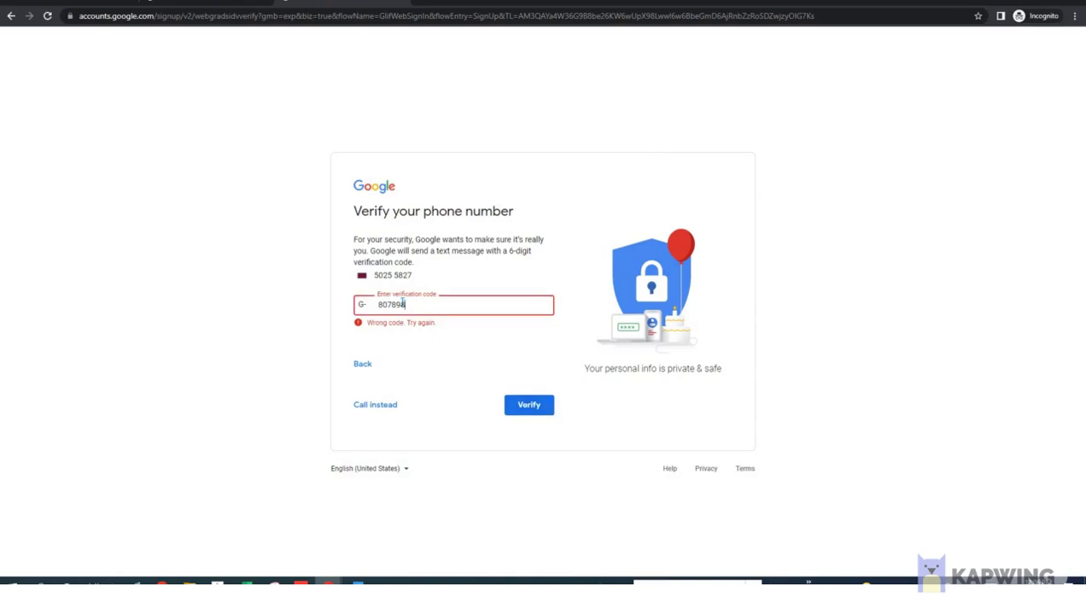
pyautogui.press('Return')
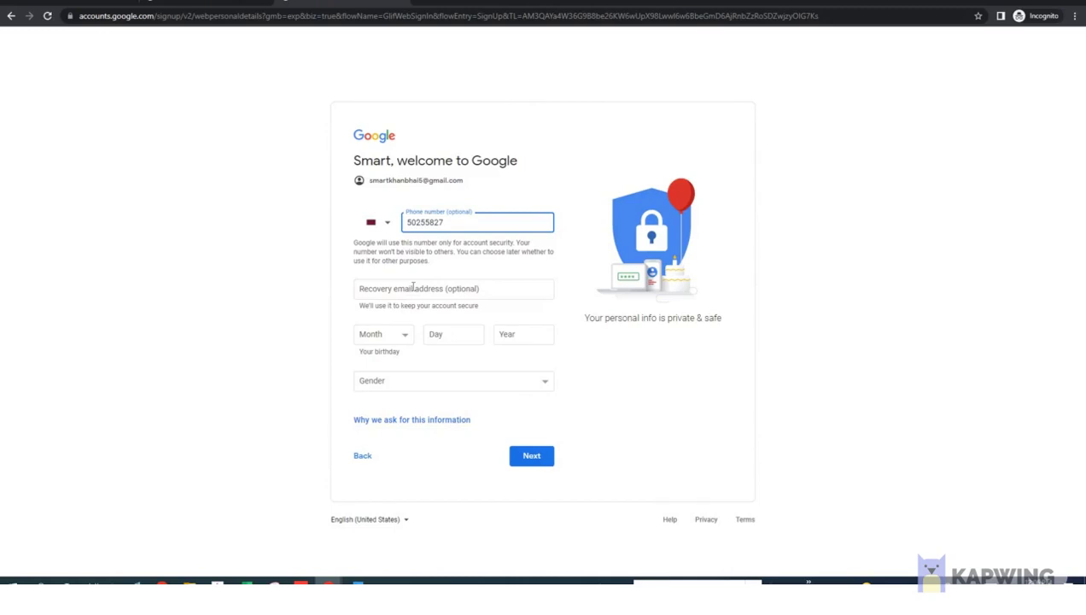
# Set the birthday to January 1 and gender to Male, then submit
pyautogui.click(387, 335)
pyautogui.click(380, 348)
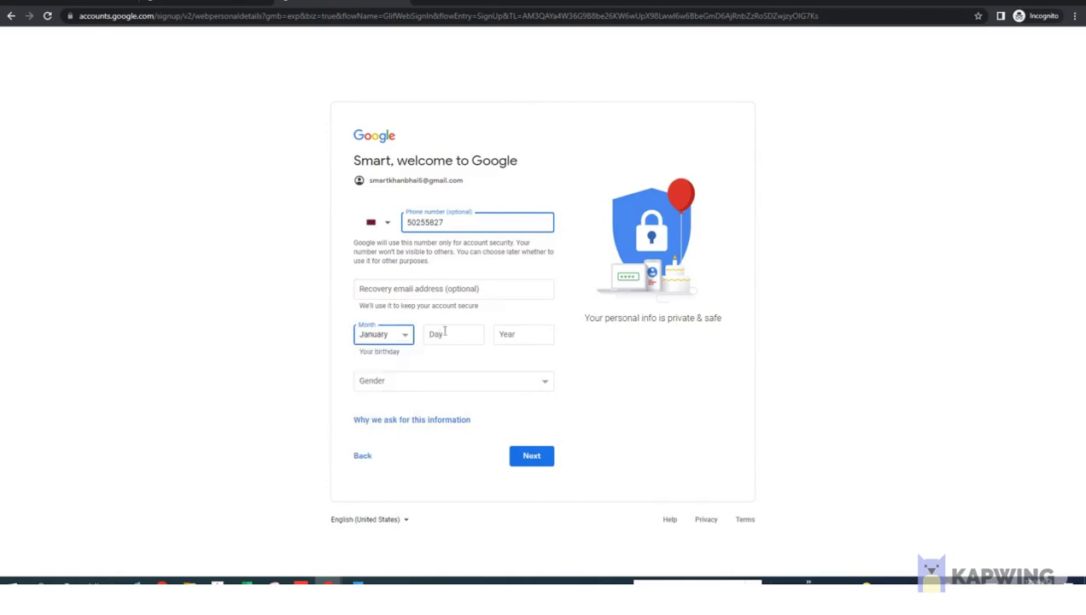
pyautogui.click(444, 331)
pyautogui.write('1')
pyautogui.click(524, 339)
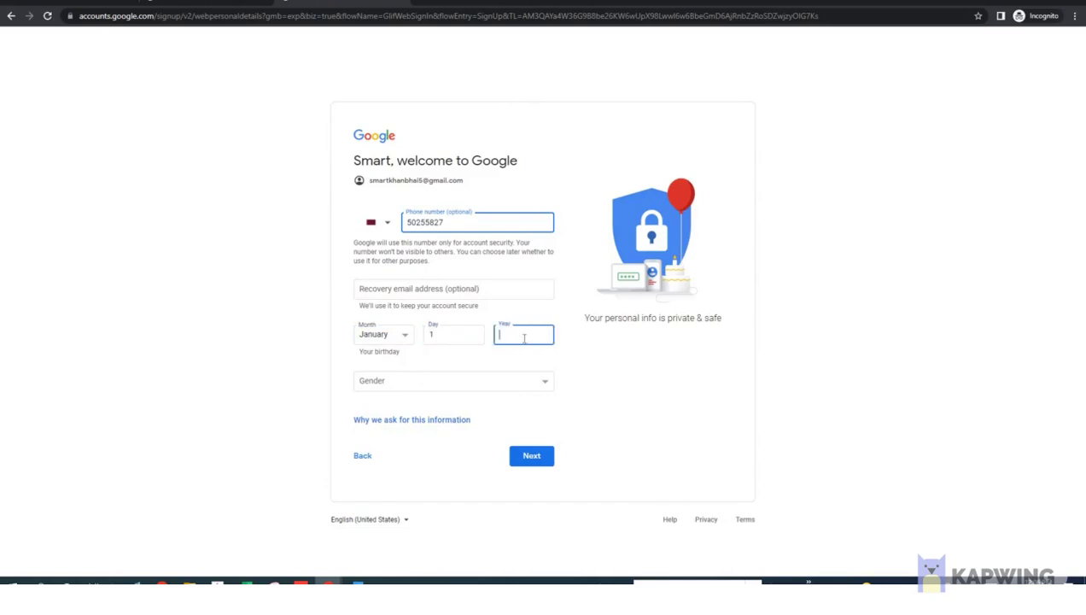
pyautogui.click(466, 382)
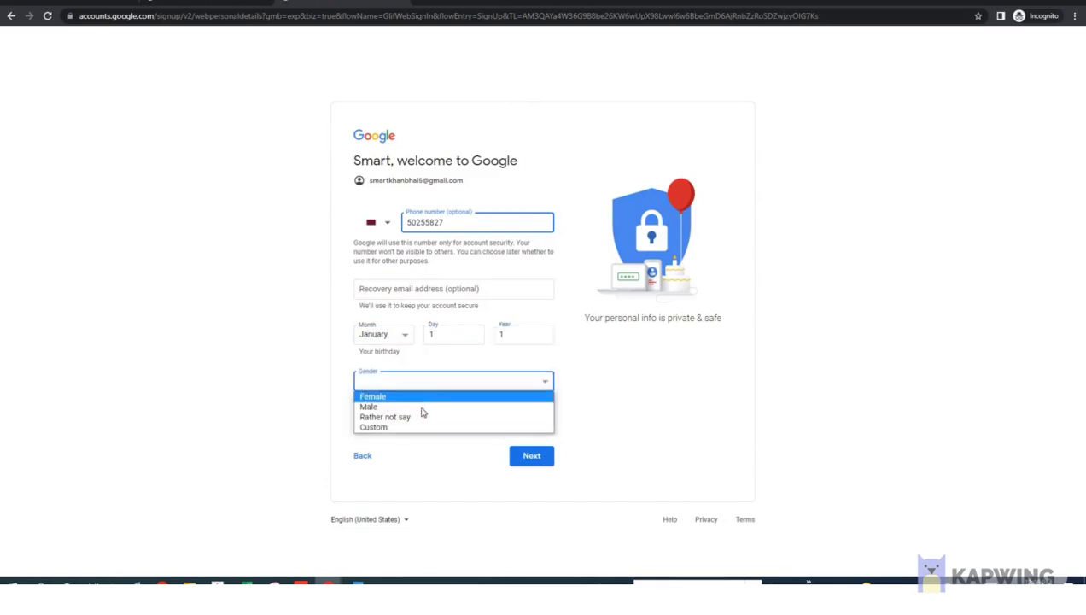
pyautogui.click(418, 407)
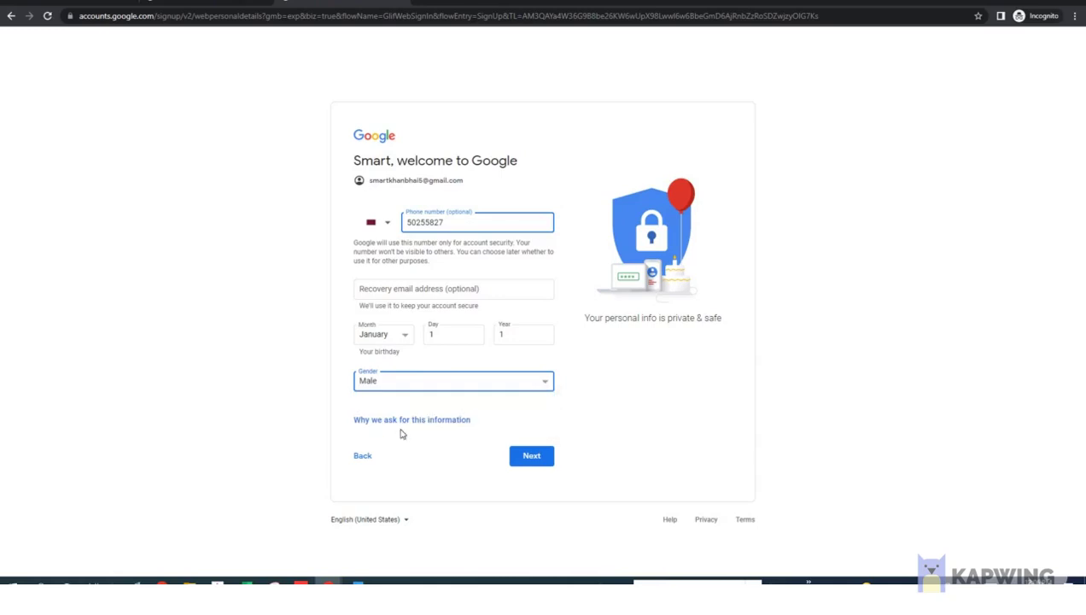
pyautogui.click(532, 457)
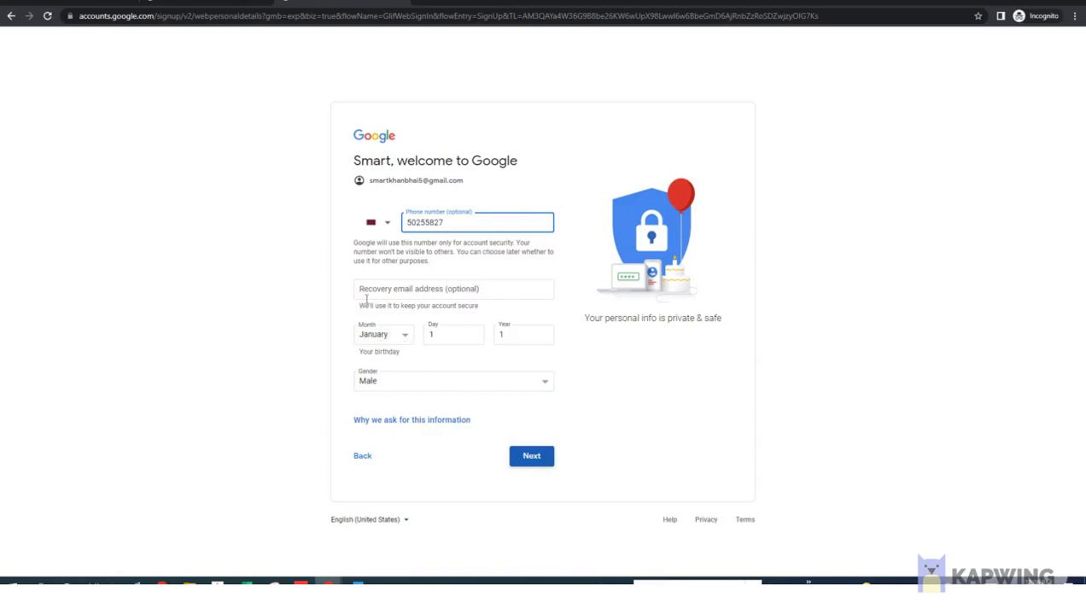
# Fix the invalid birth year to 1999 and resubmit the personal details
pyautogui.click(401, 290)
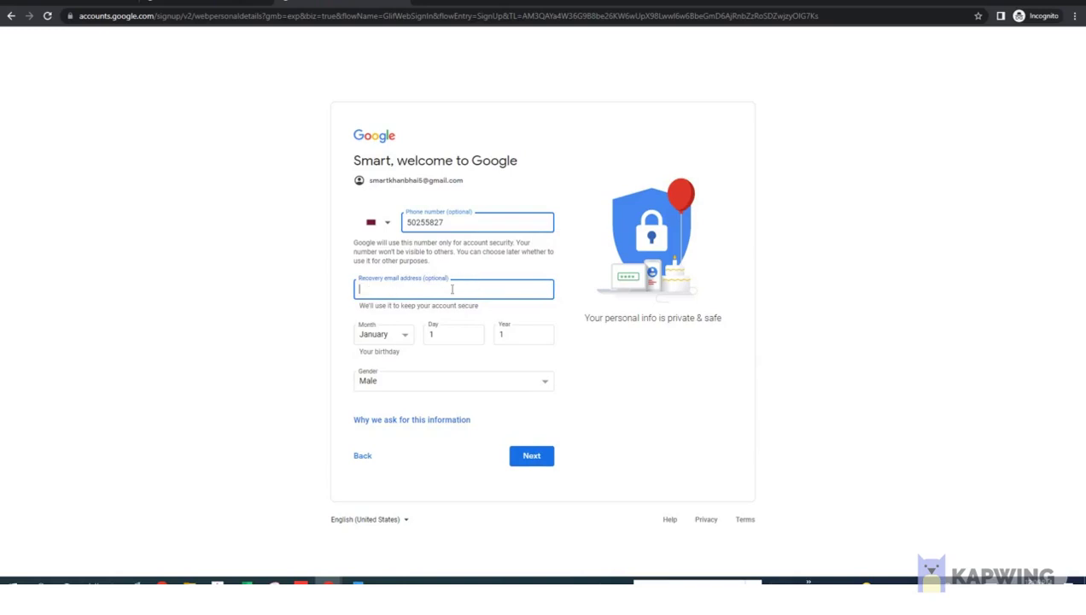
pyautogui.click(528, 459)
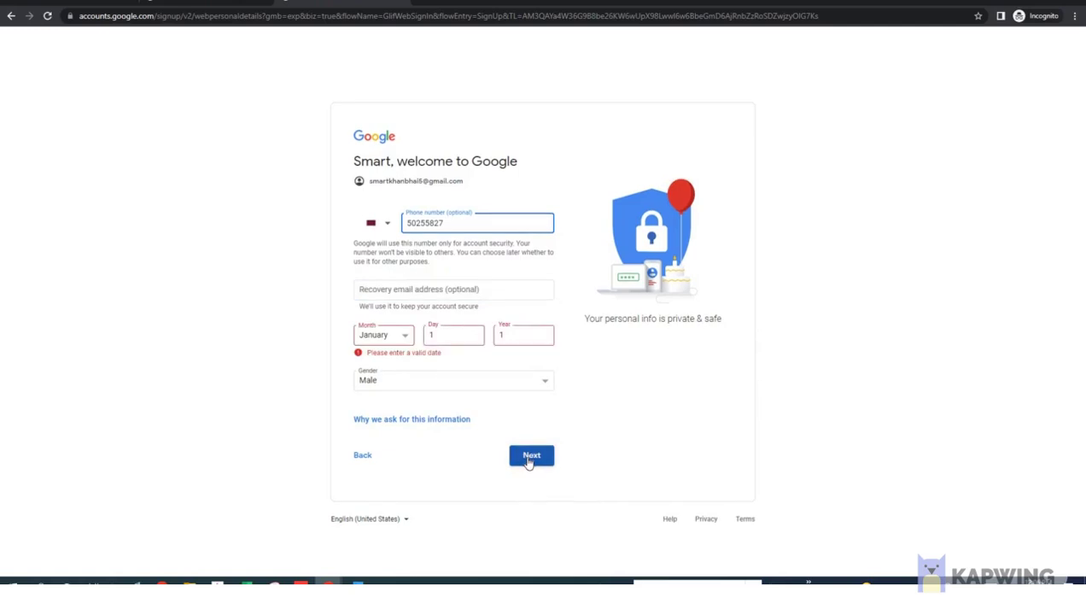
pyautogui.click(504, 335)
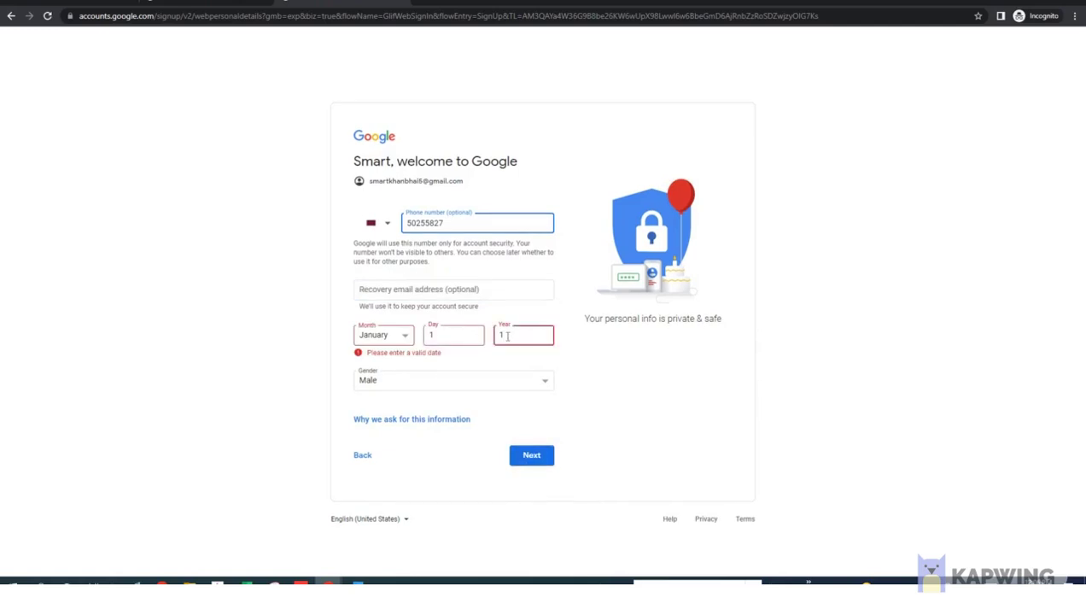
pyautogui.write('1999')
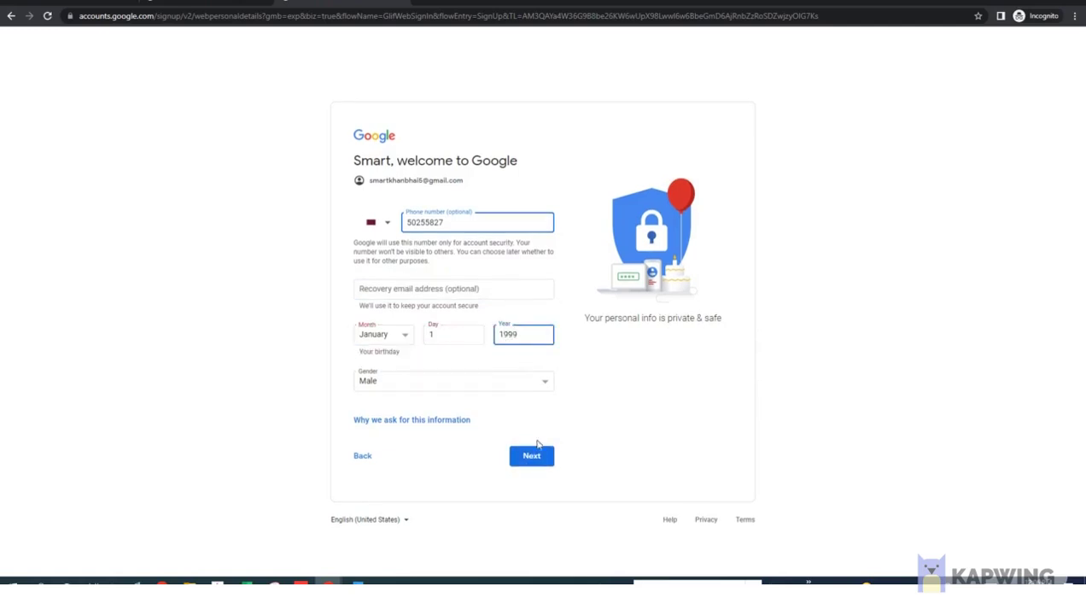
pyautogui.click(534, 456)
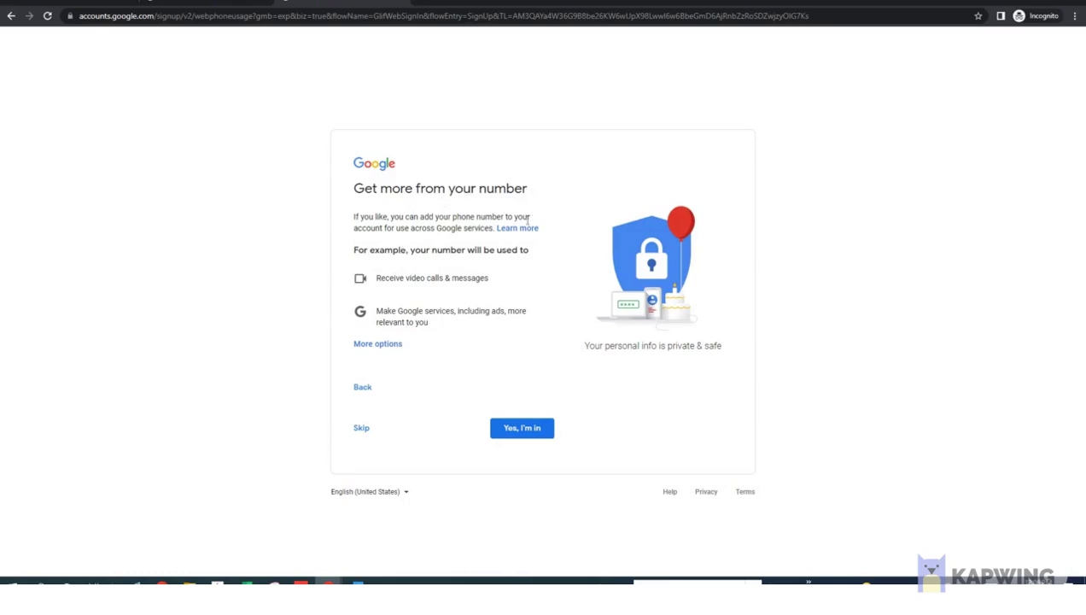
# Skip the 'Get more from your number' offer and agree to the Privacy and Terms
pyautogui.click(361, 427)
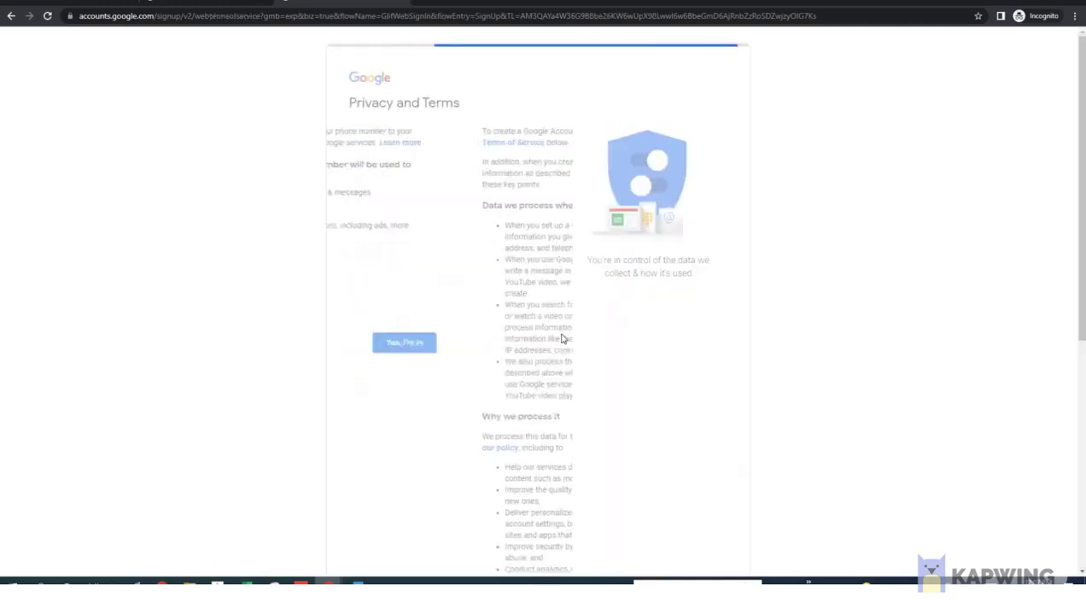
pyautogui.scroll(-5, 453, 350)
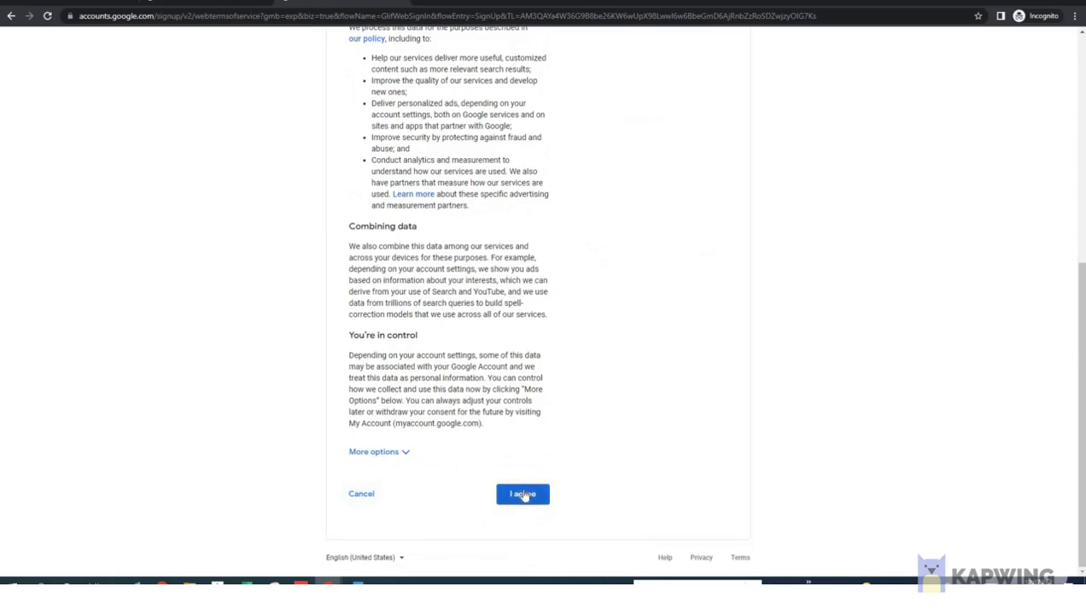
pyautogui.click(523, 495)
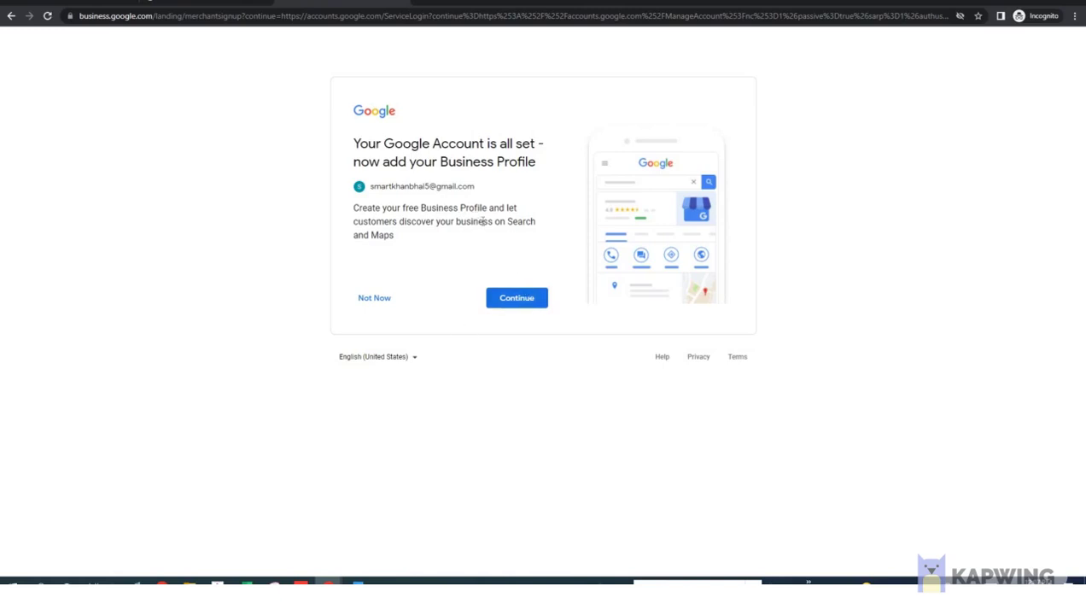
# Decline the Business Profile with Not Now and launch Gmail from the Google apps grid
pyautogui.click(368, 300)
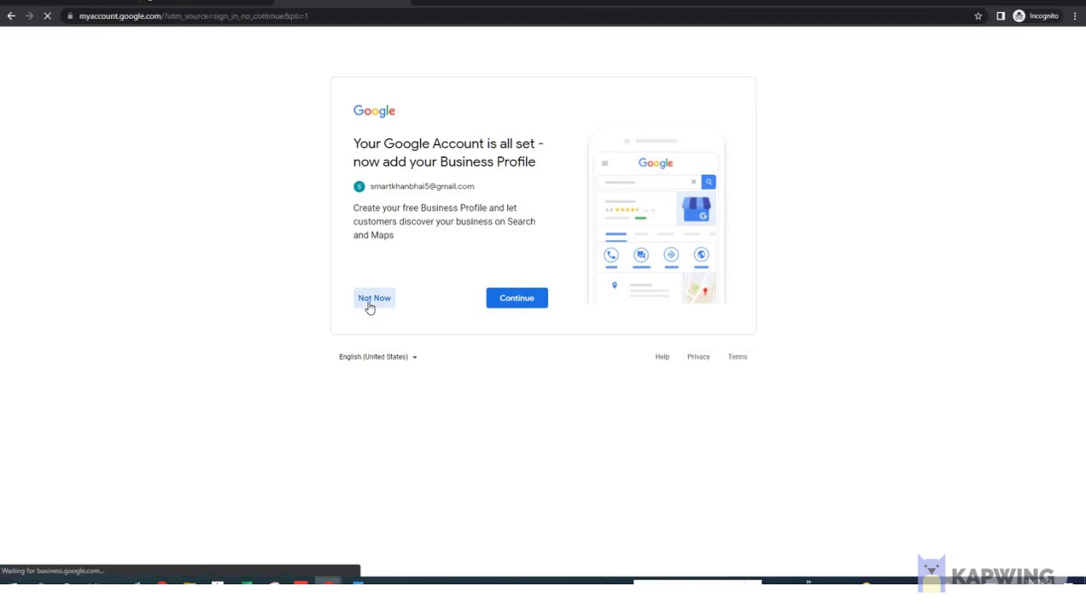
pyautogui.click(1030, 44)
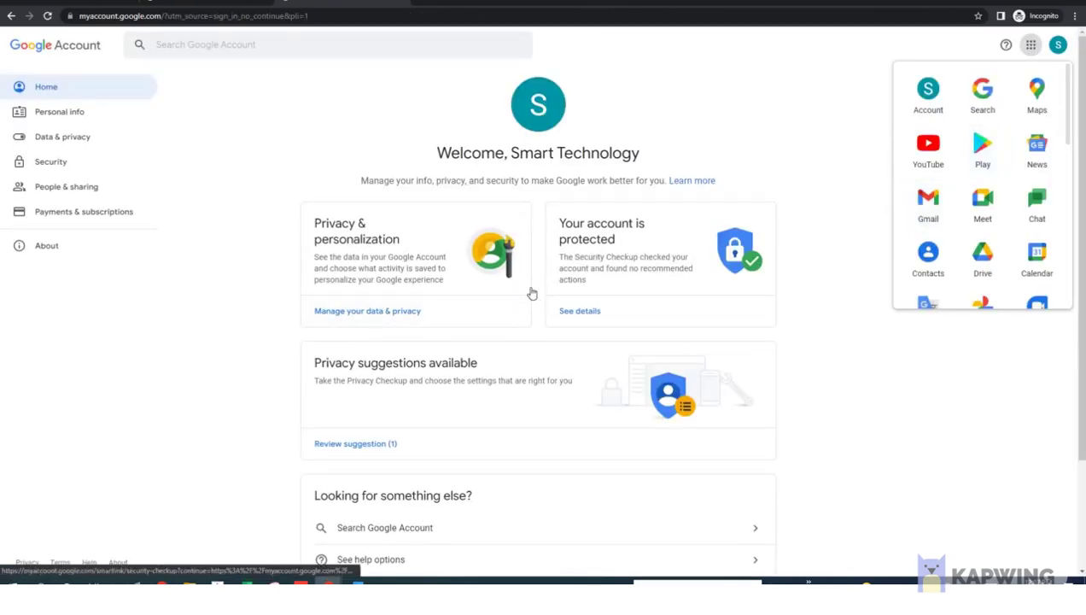
pyautogui.scroll(-3, 528, 292)
pyautogui.scroll(3, 557, 189)
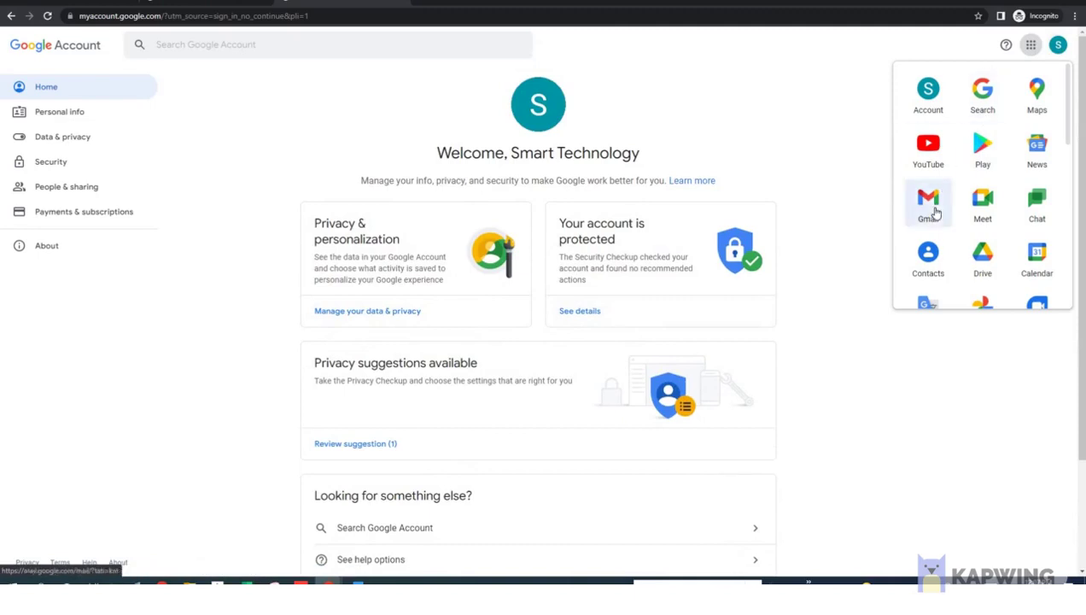
pyautogui.click(932, 205)
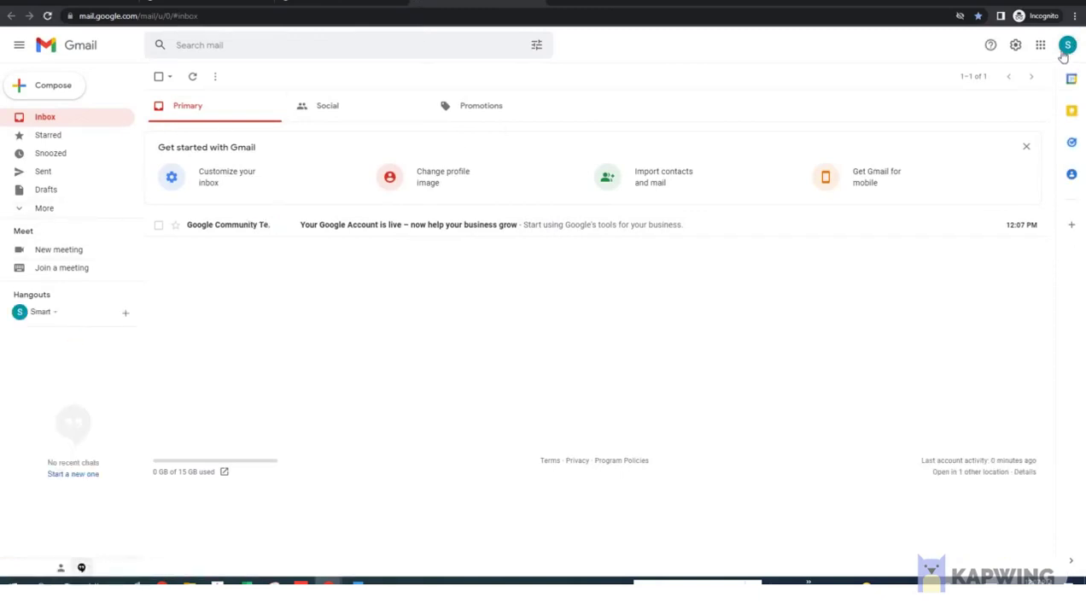
# Check the signed-in account's address, then open the 'Your Google Account is live' email and scroll through it
pyautogui.click(1064, 45)
pyautogui.moveTo(924, 146); pyautogui.dragTo(983, 146)
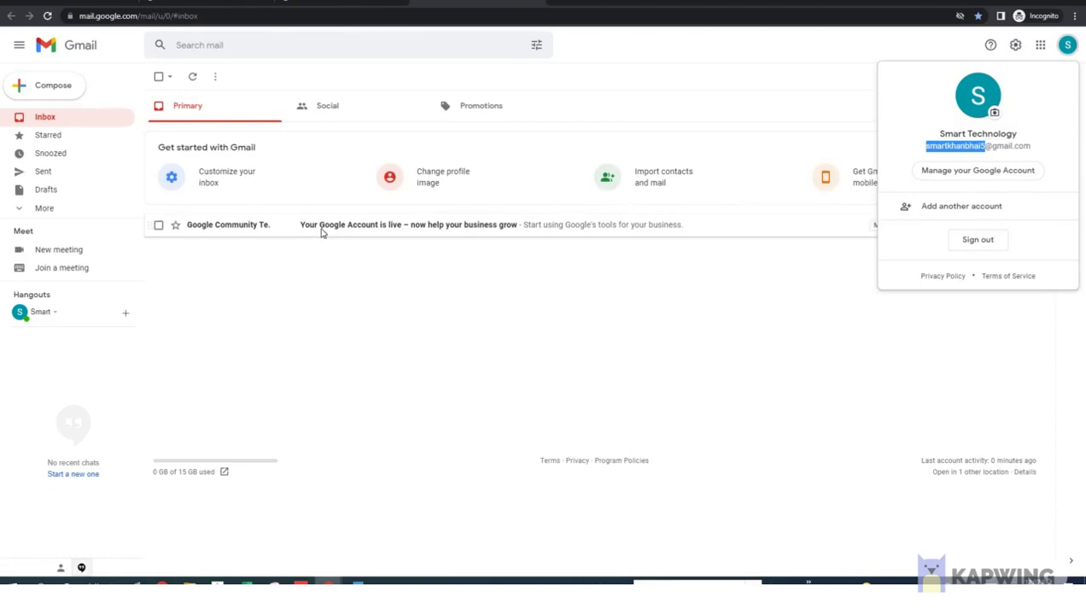
pyautogui.click(321, 233)
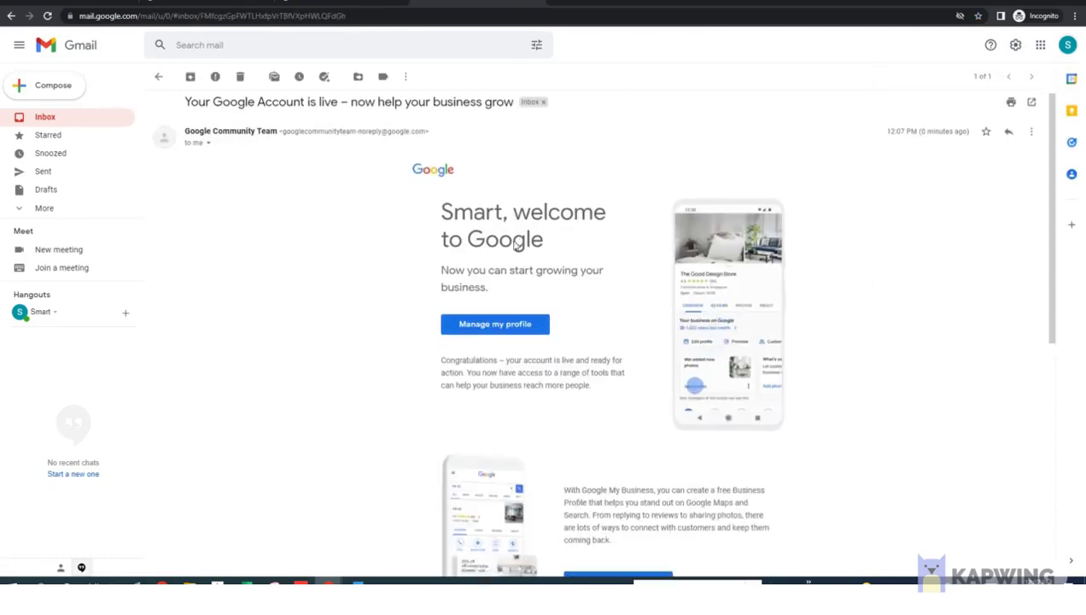
pyautogui.scroll(-3, 409, 264)
pyautogui.scroll(3, 512, 333)
pyautogui.scroll(-5, 536, 352)
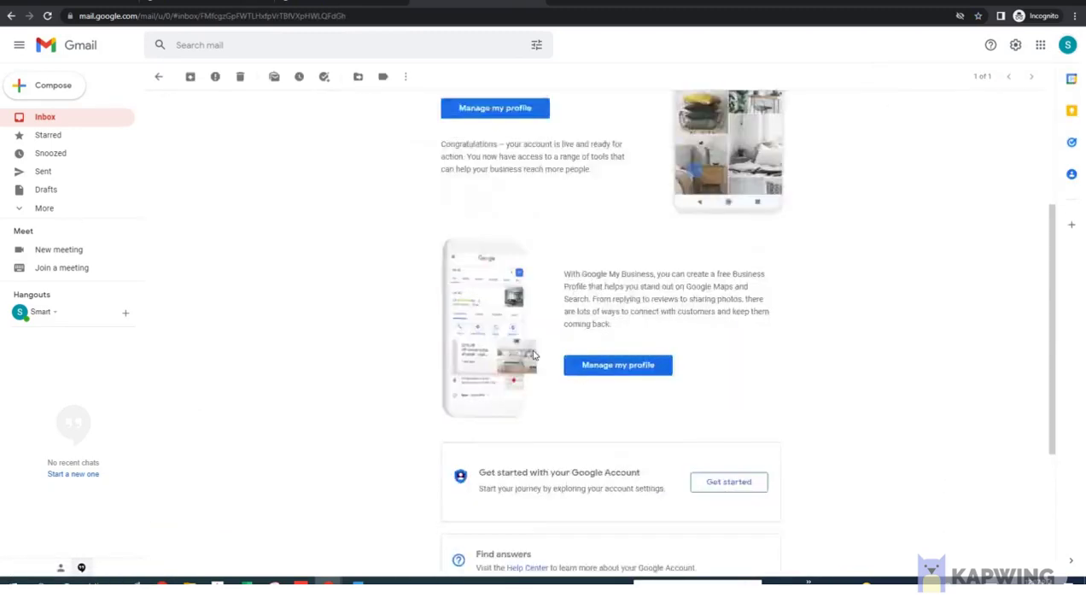
pyautogui.scroll(5, 536, 352)
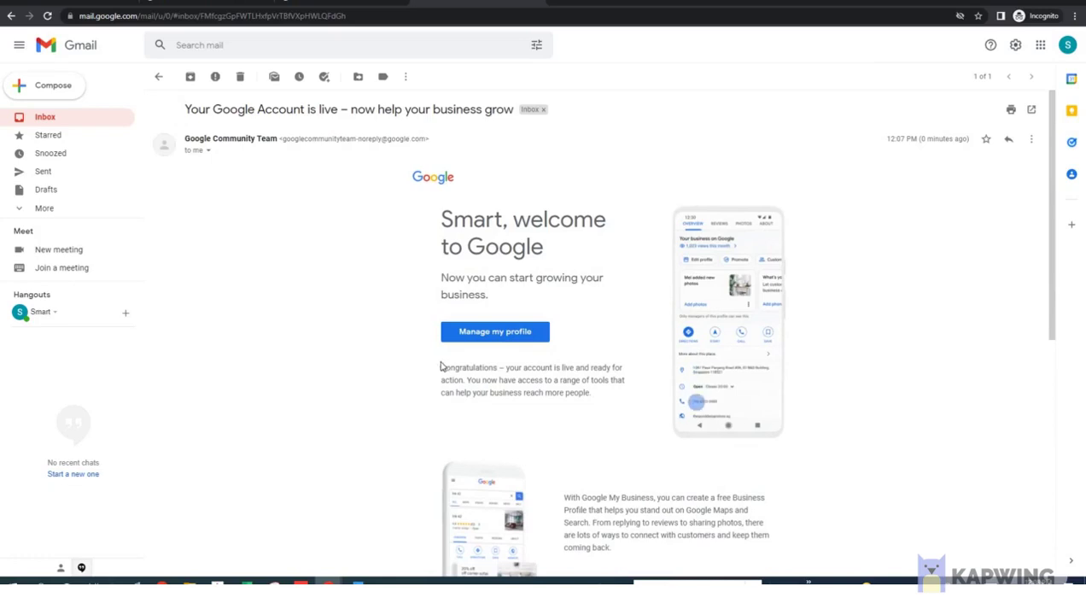
# Select the welcome email's opening text, then go back to the inbox list via Starred
pyautogui.tripleClick(441, 368)
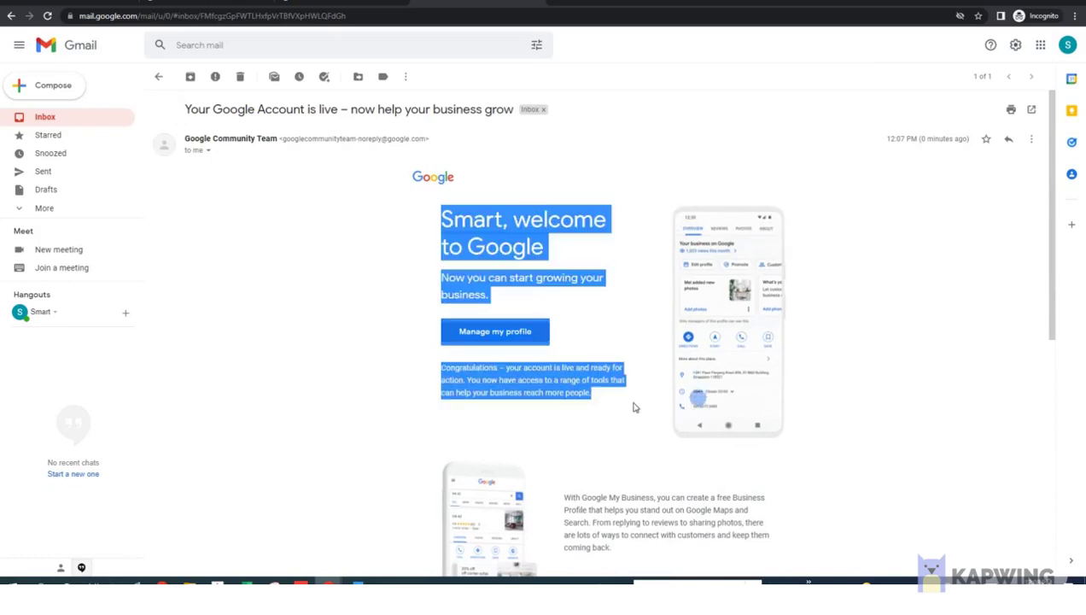
pyautogui.click(48, 135)
pyautogui.click(48, 116)
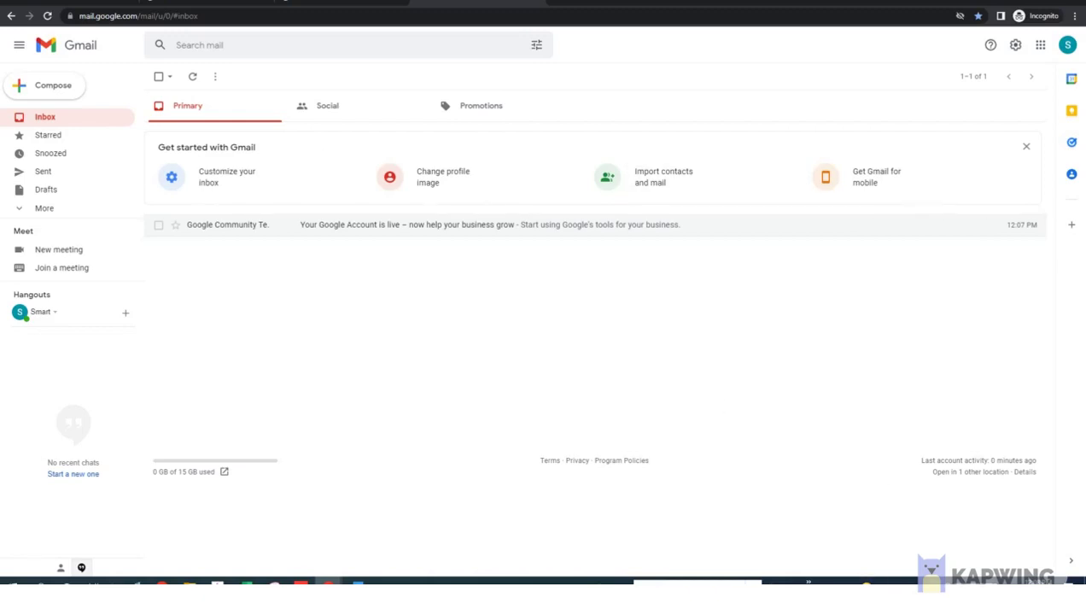
pyautogui.click(933, 581)
pyautogui.rightClick(934, 542)
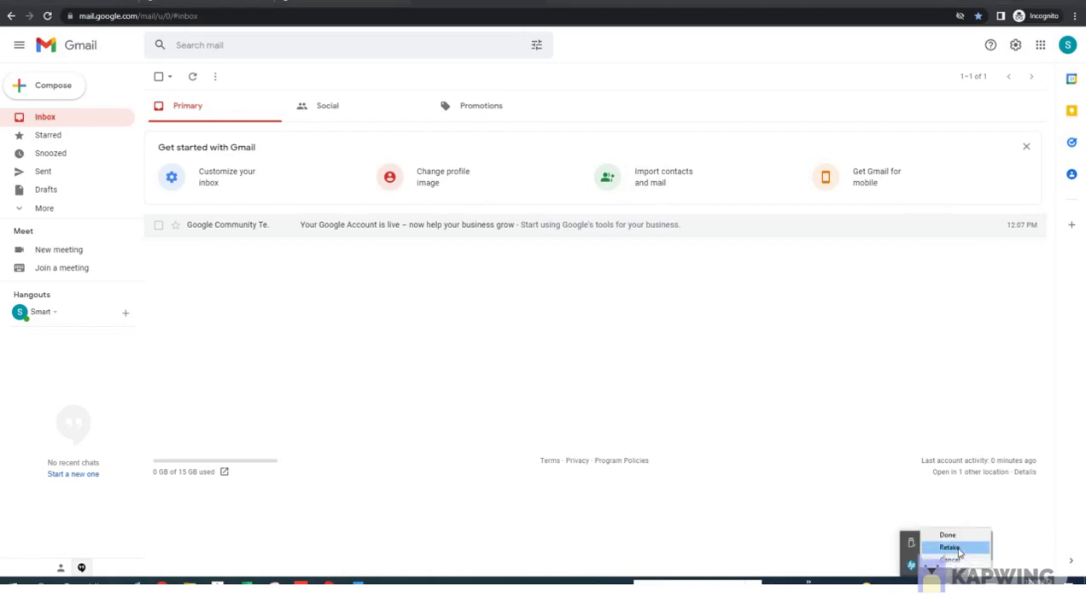
pyautogui.click(949, 535)
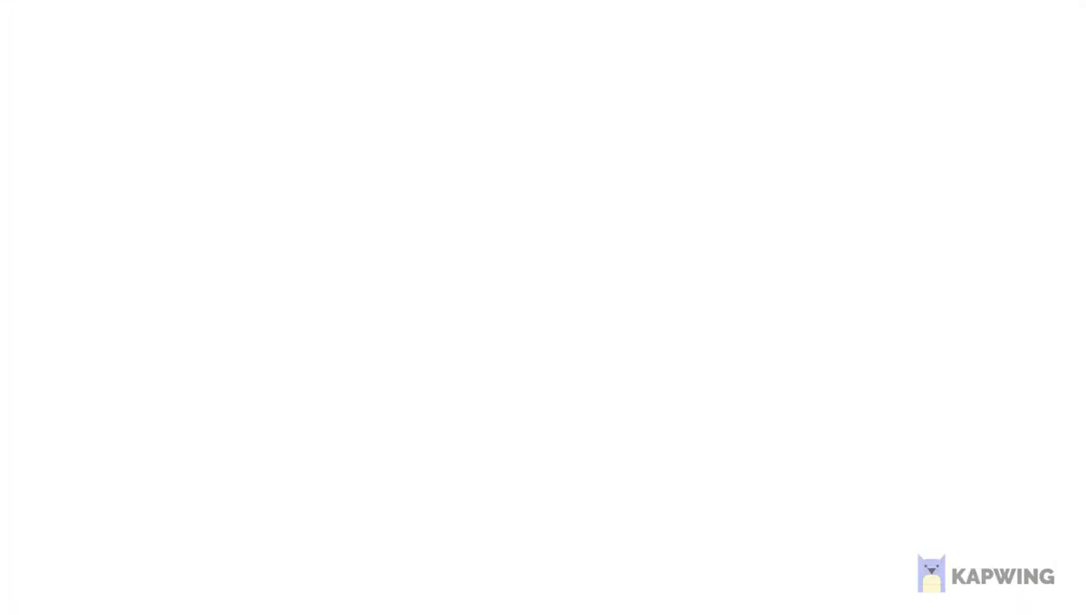